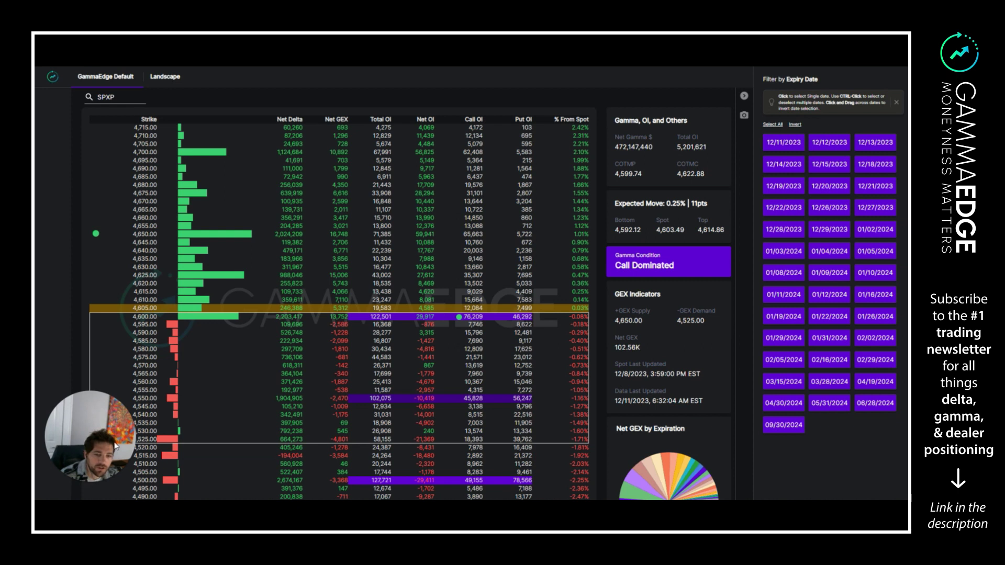
Highlight key levels in the strike table: strikes 4,695–4,600, 4,650, the 76,209 call open interest, and 4,595
drag(83, 446, 844, 449)
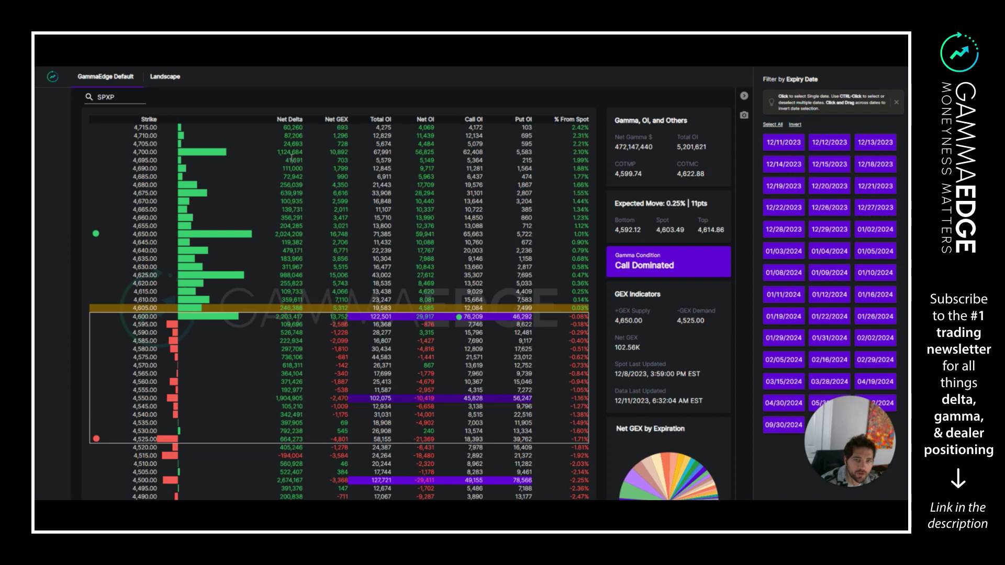
drag(292, 160, 292, 410)
click(291, 386)
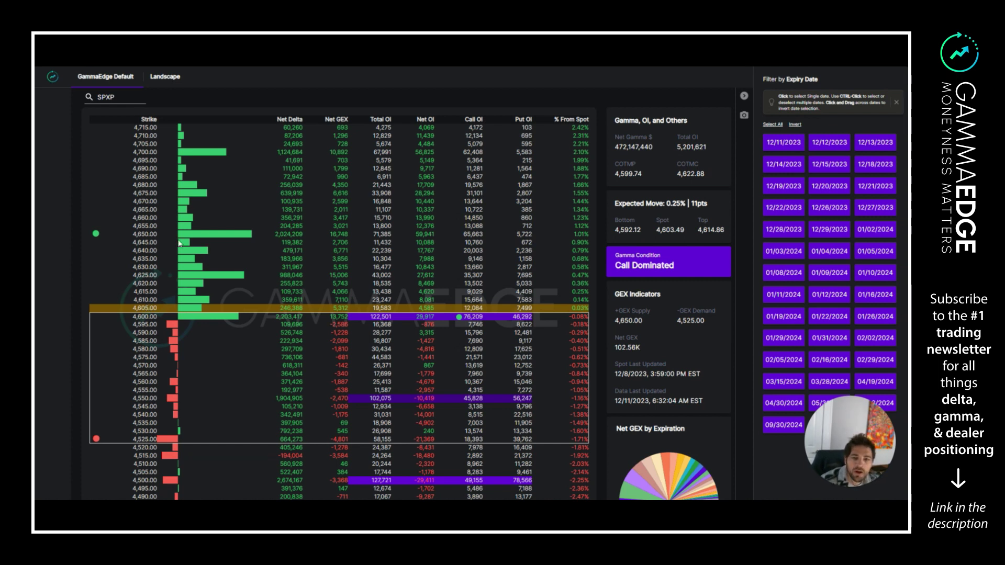
drag(136, 235, 151, 234)
click(151, 234)
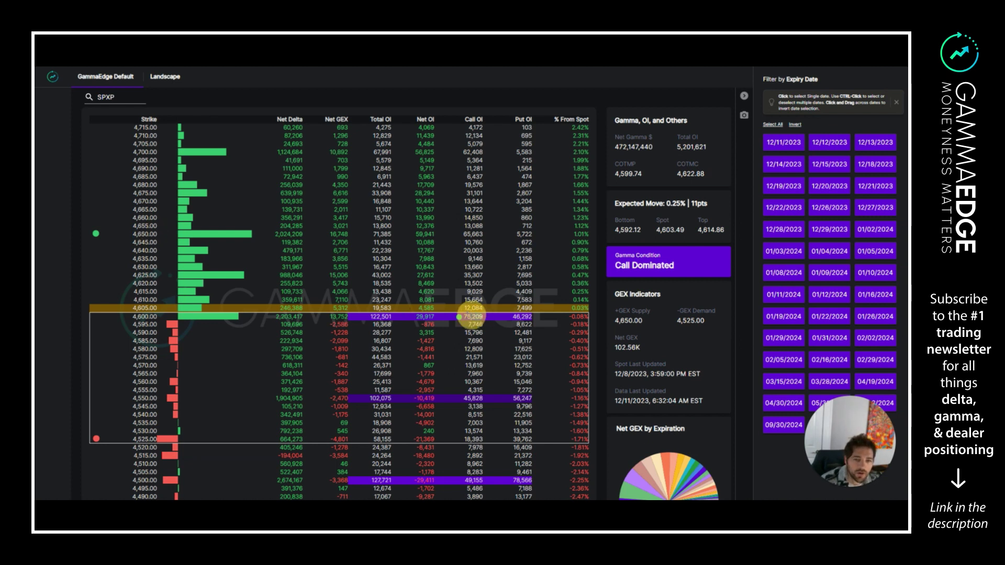
drag(471, 315, 459, 317)
click(145, 233)
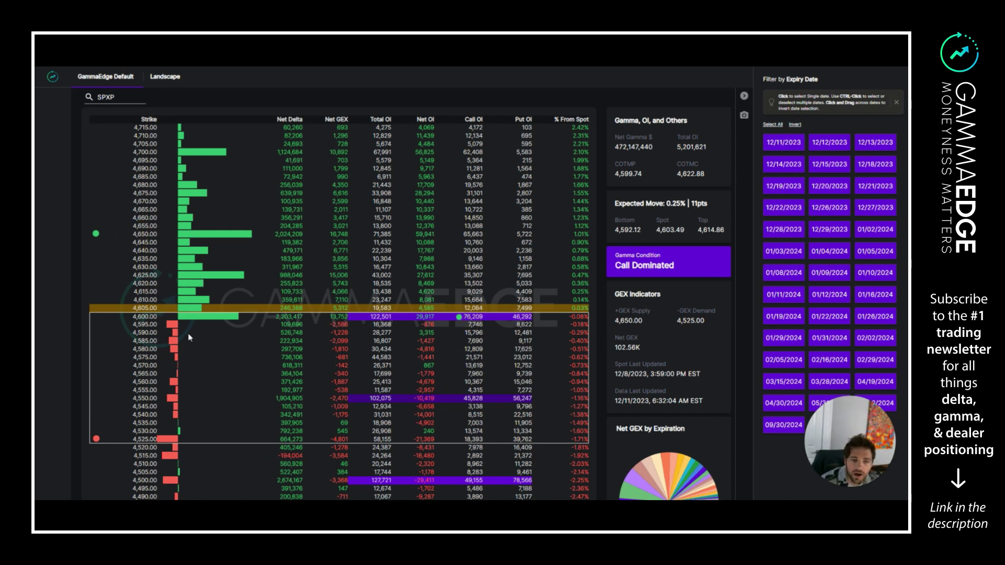
drag(134, 324, 190, 327)
click(168, 432)
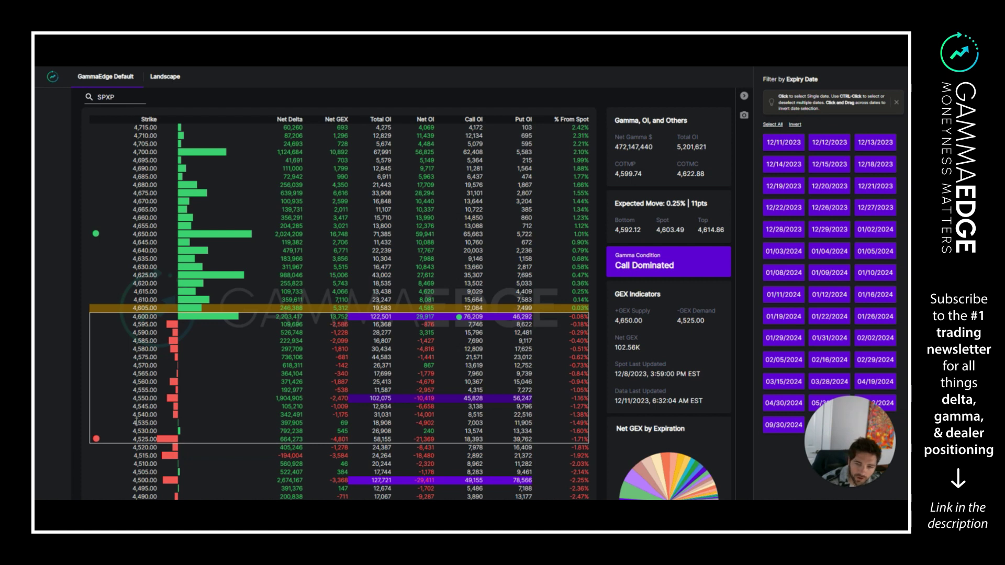
Glance at the net GEX by strike chart, return to the table, and change the ticker from SPXP to SPX
click(173, 77)
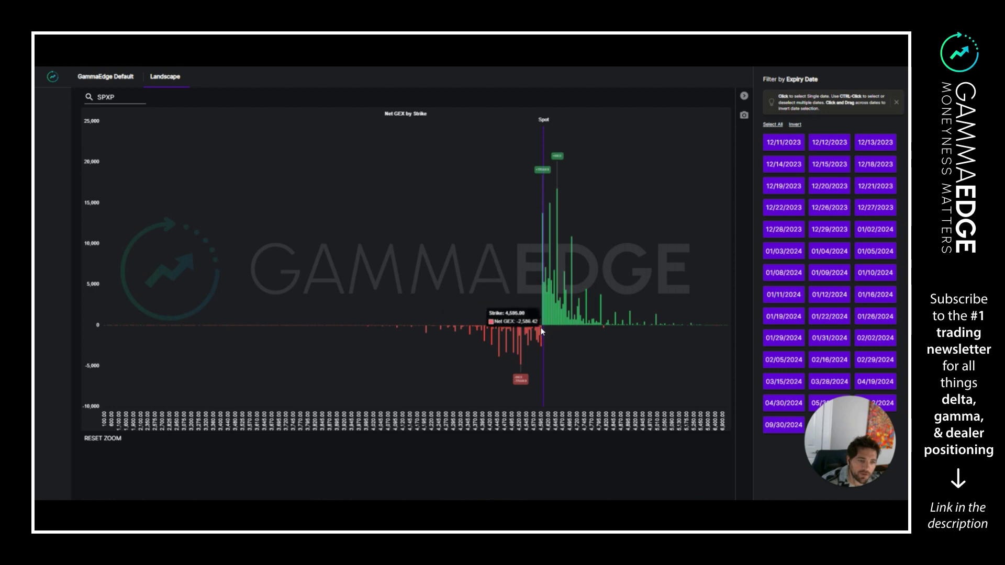
click(108, 77)
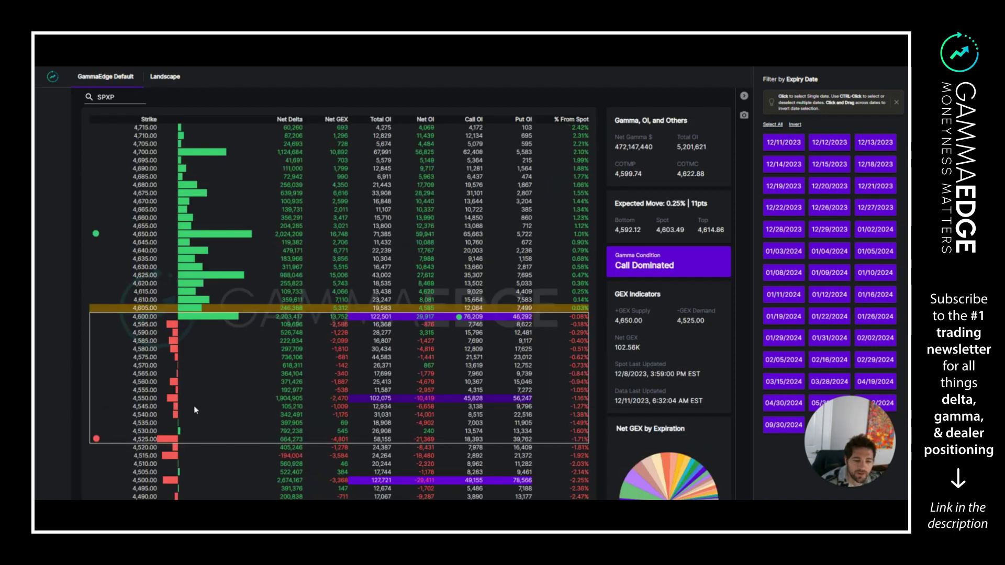
key(BackSpace)
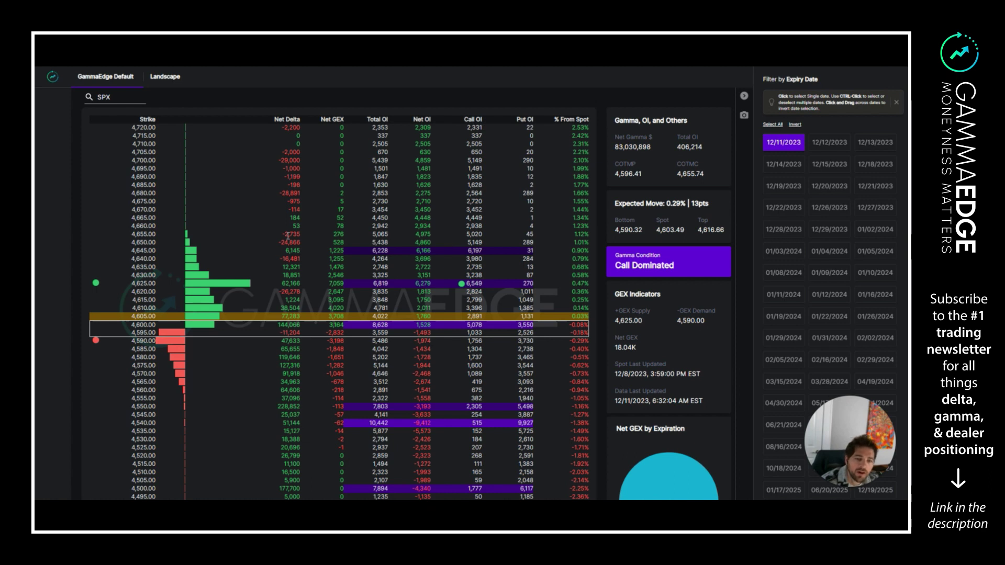
scroll(288, 237, up, 5)
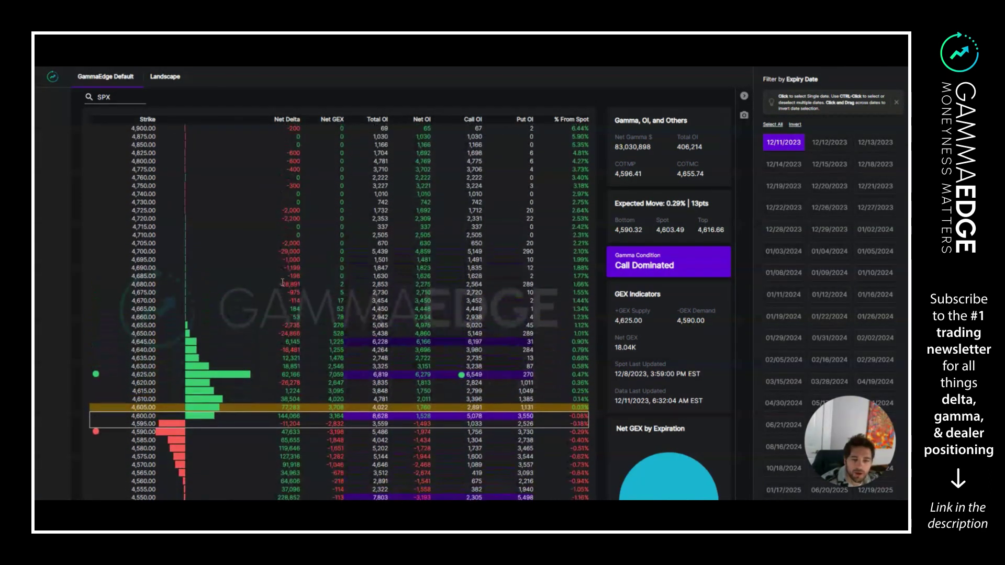
scroll(282, 285, down, 5)
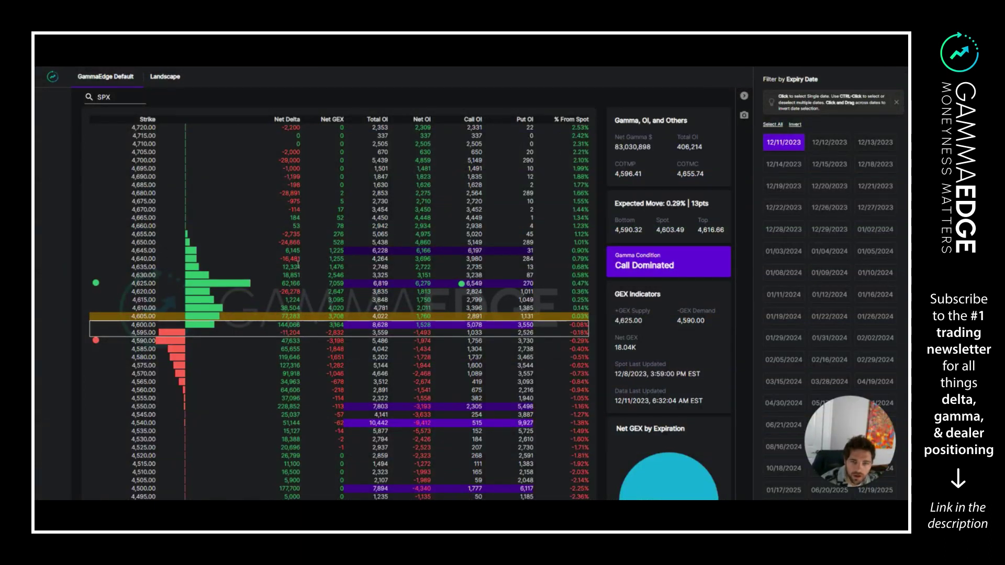
drag(301, 257, 189, 258)
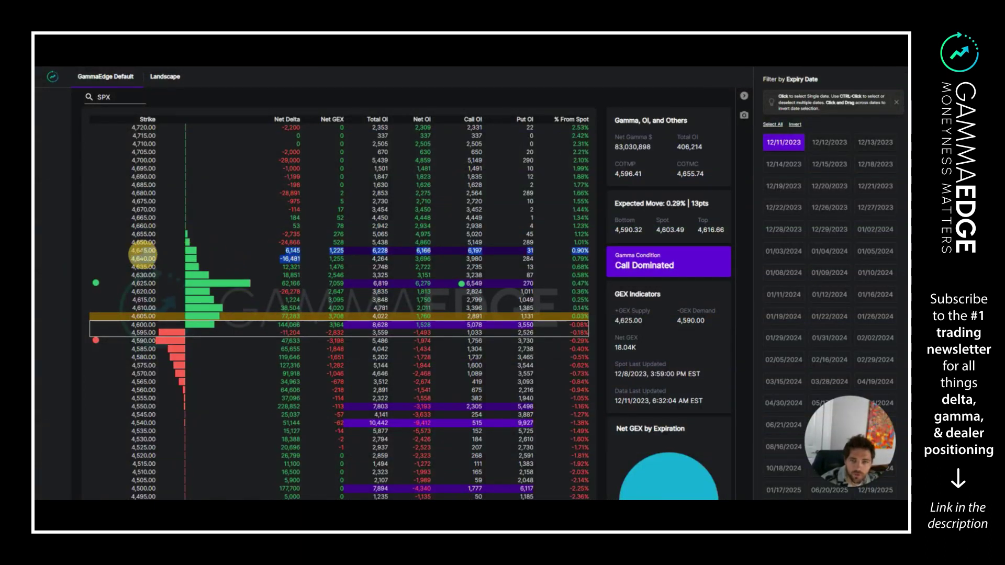
click(152, 255)
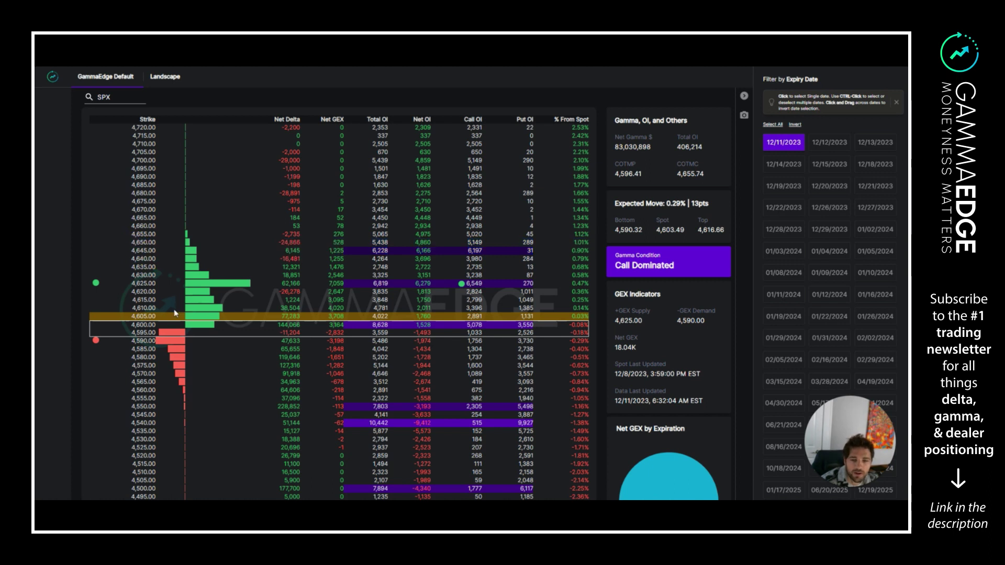
drag(134, 325, 137, 325)
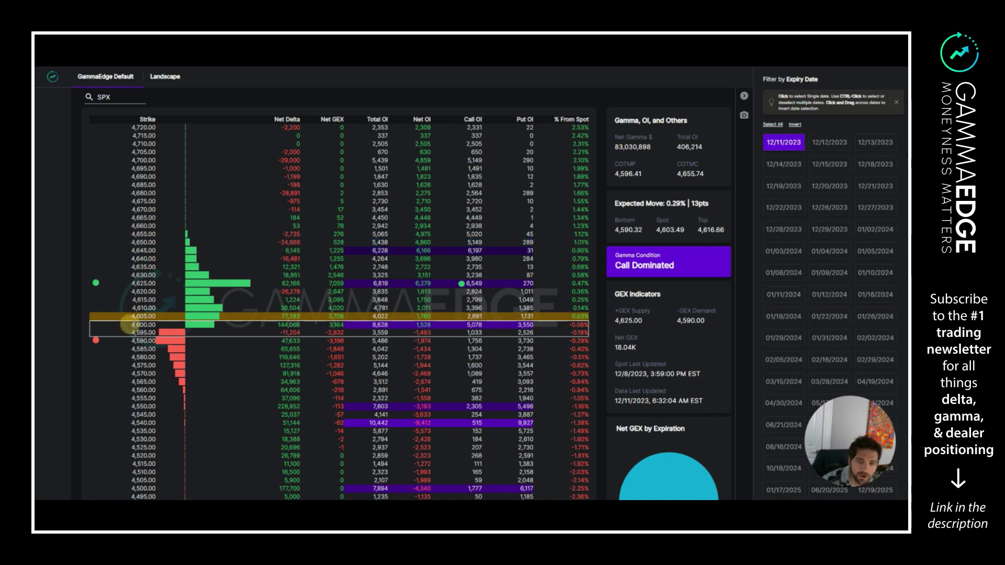
click(138, 330)
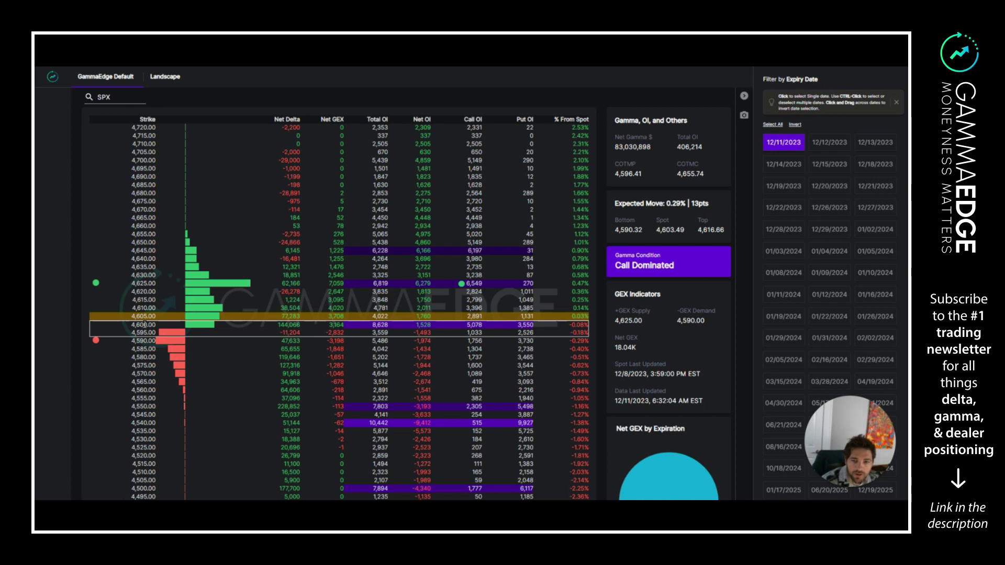
drag(146, 318, 150, 274)
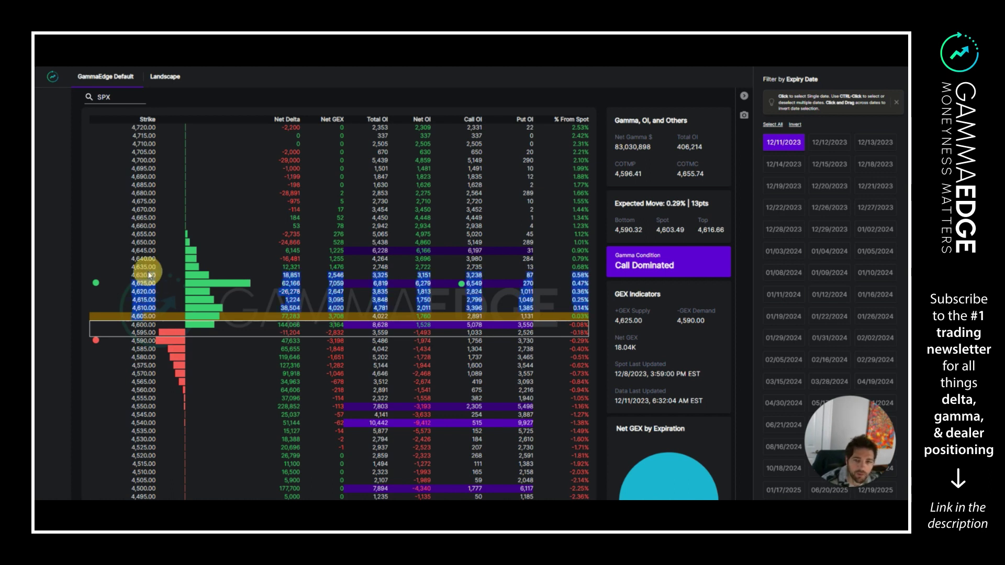
click(147, 325)
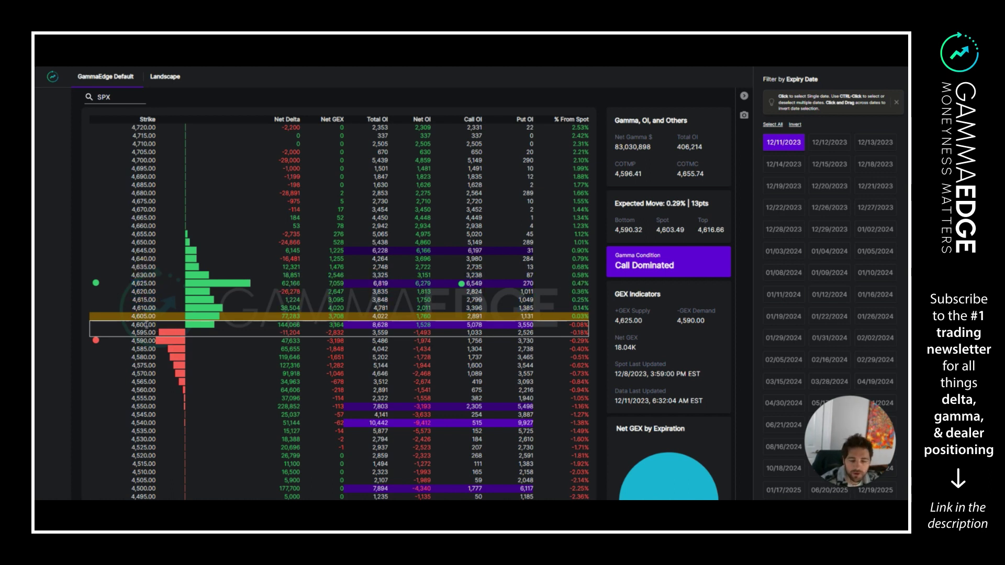
drag(147, 325, 148, 284)
click(147, 282)
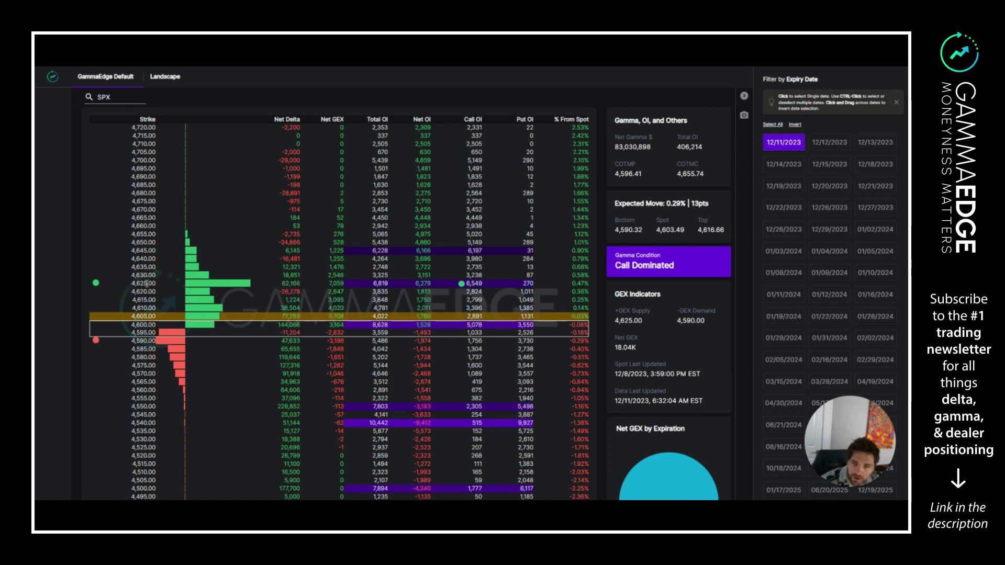
click(145, 324)
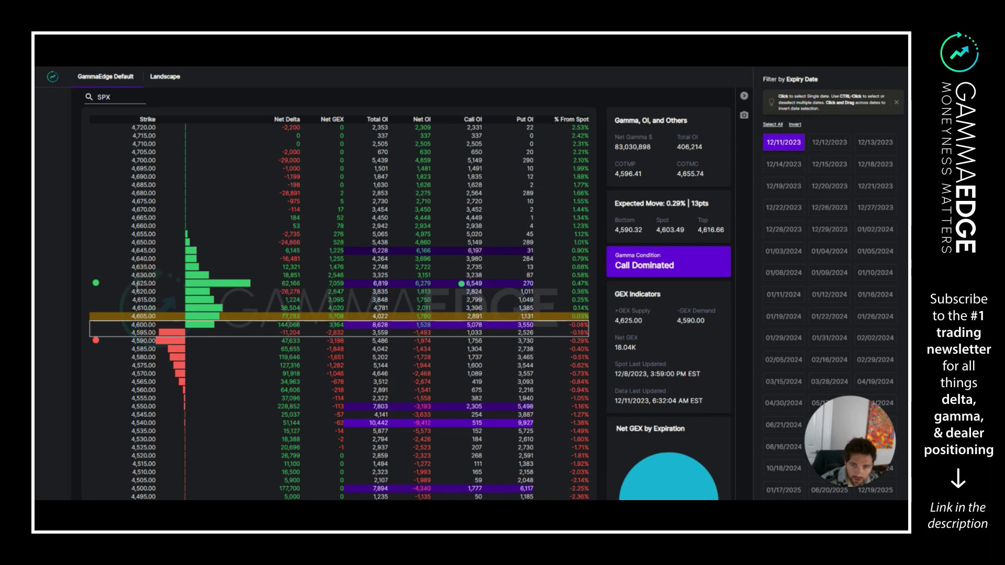
double_click(154, 283)
click(206, 280)
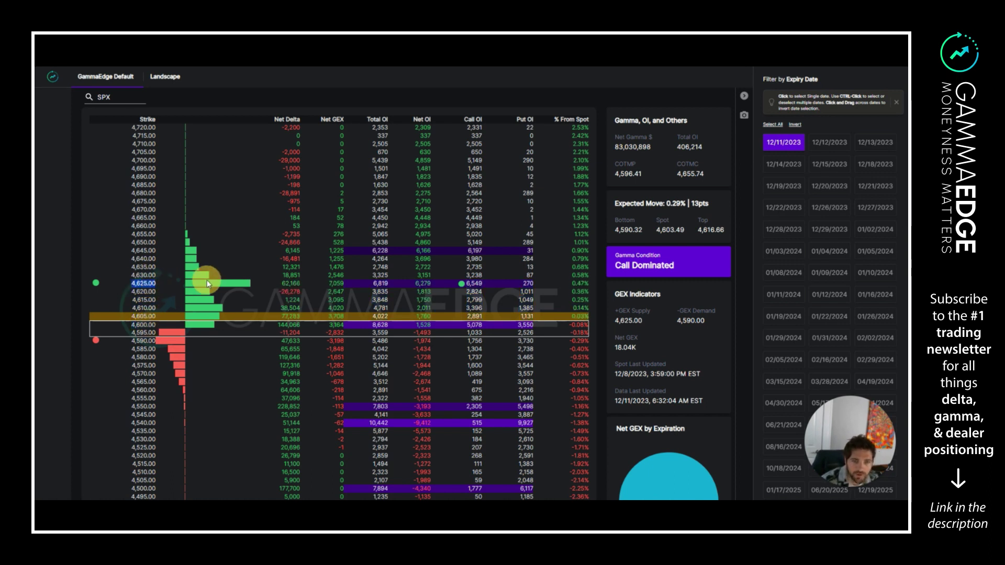
click(128, 277)
drag(470, 284, 482, 284)
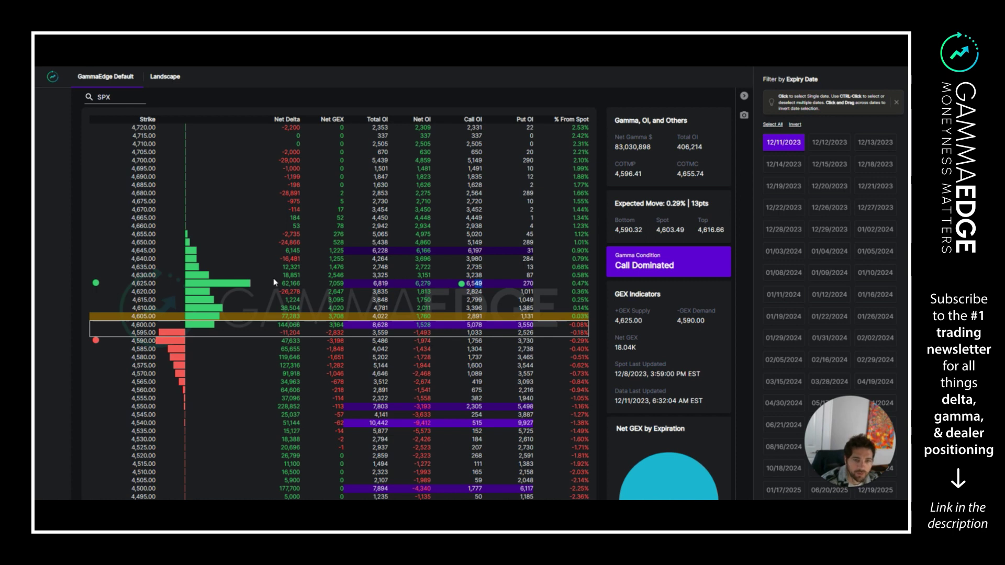
click(477, 285)
drag(132, 341, 140, 341)
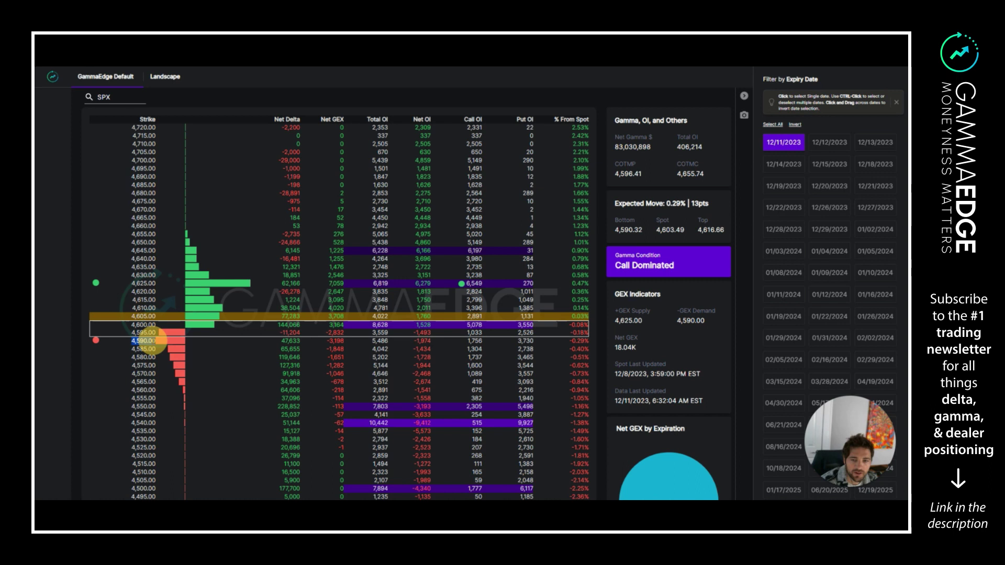
click(147, 341)
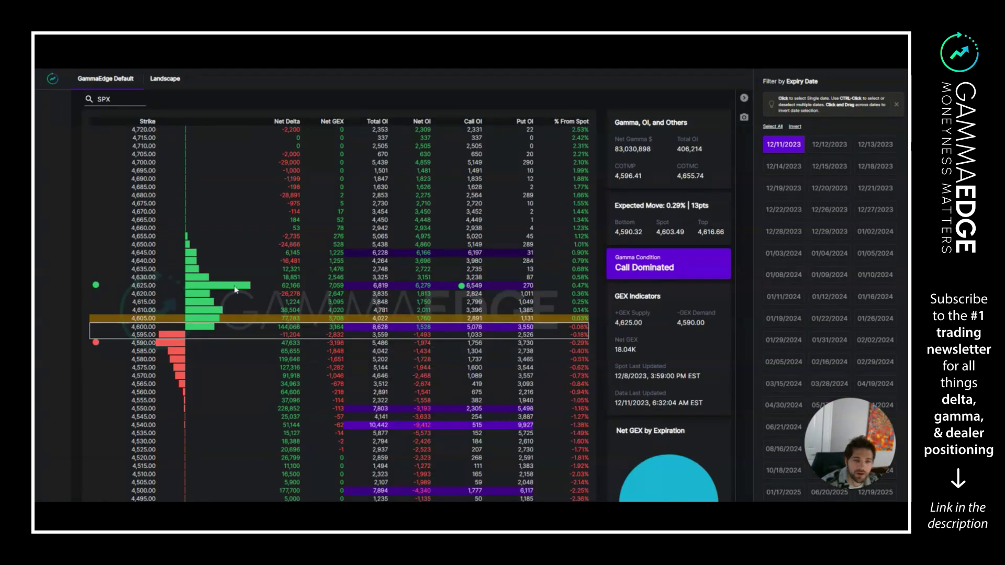
Filter to the 12/12/2023 expiry and highlight the 4,595/4,590 and 4,615 strike rows
click(838, 150)
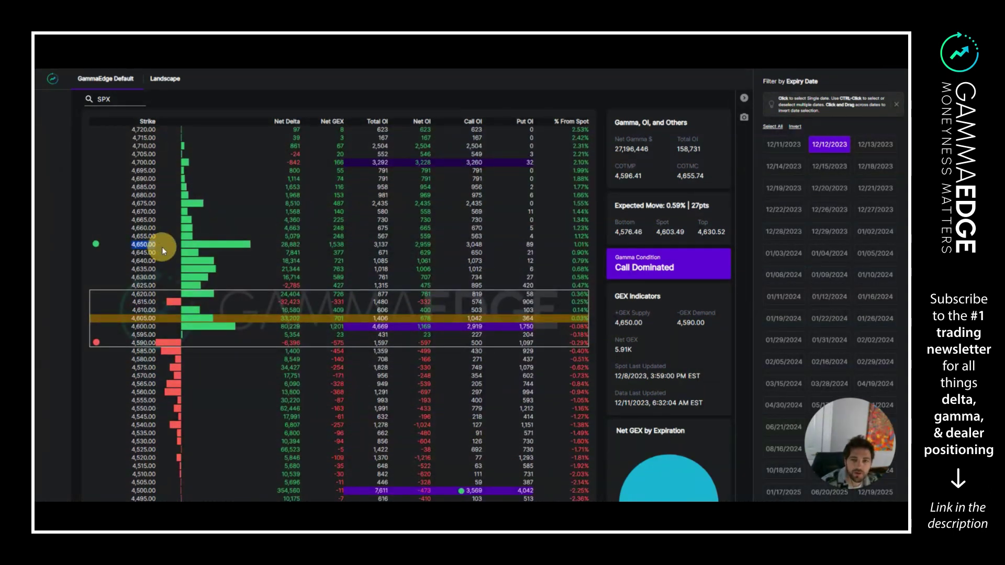
click(142, 244)
drag(132, 336, 154, 344)
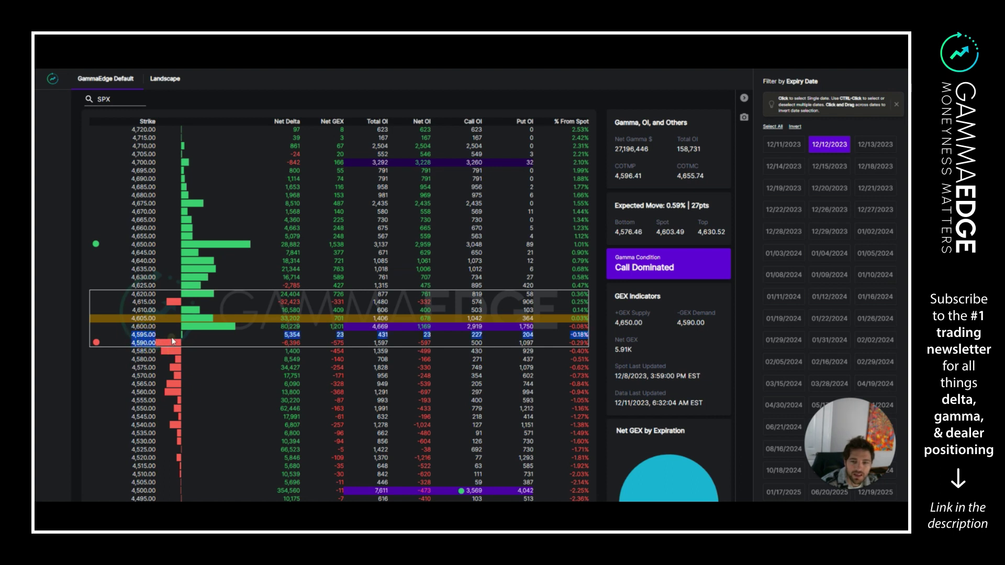
drag(133, 302, 350, 296)
click(350, 296)
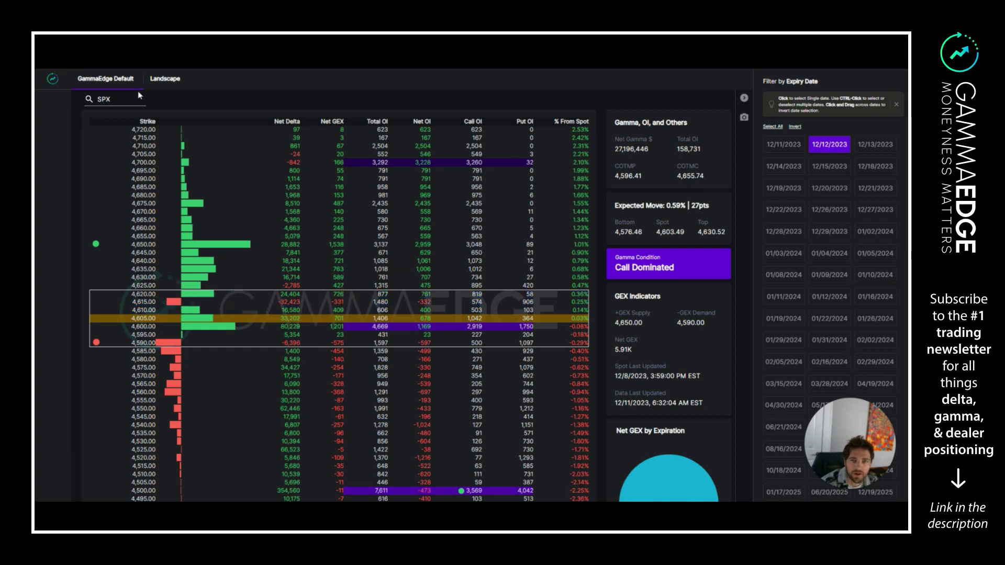
click(165, 79)
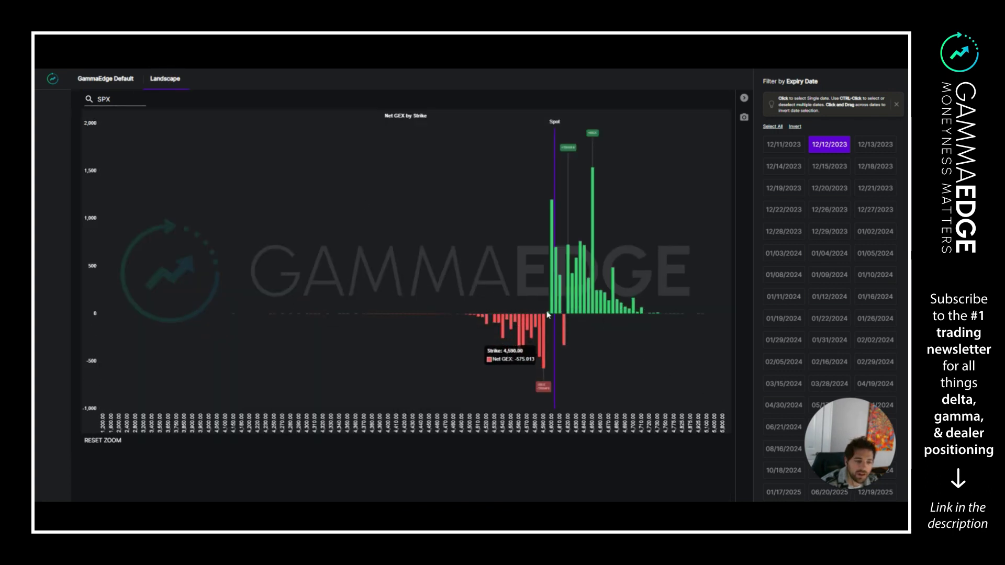
click(112, 80)
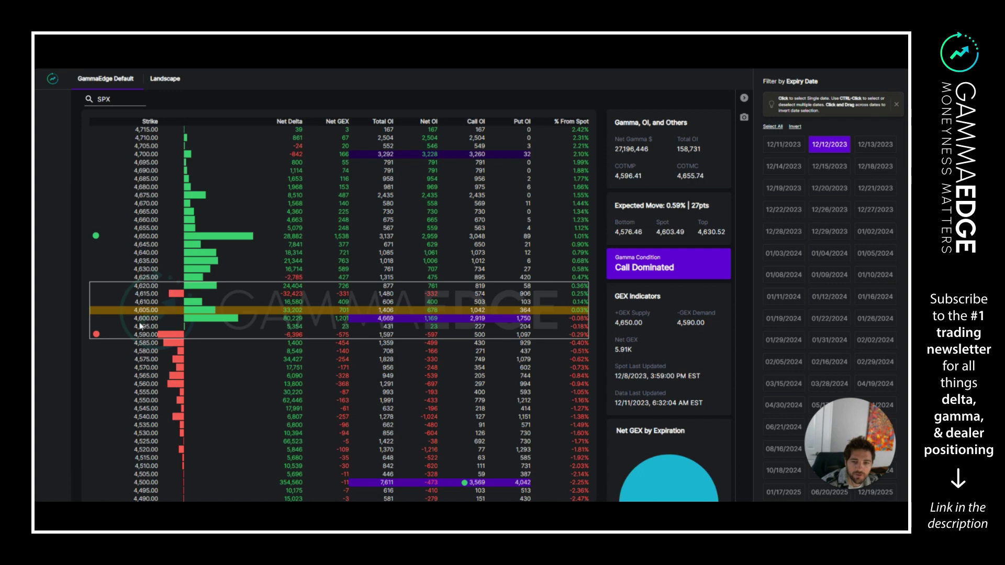
drag(138, 320, 511, 322)
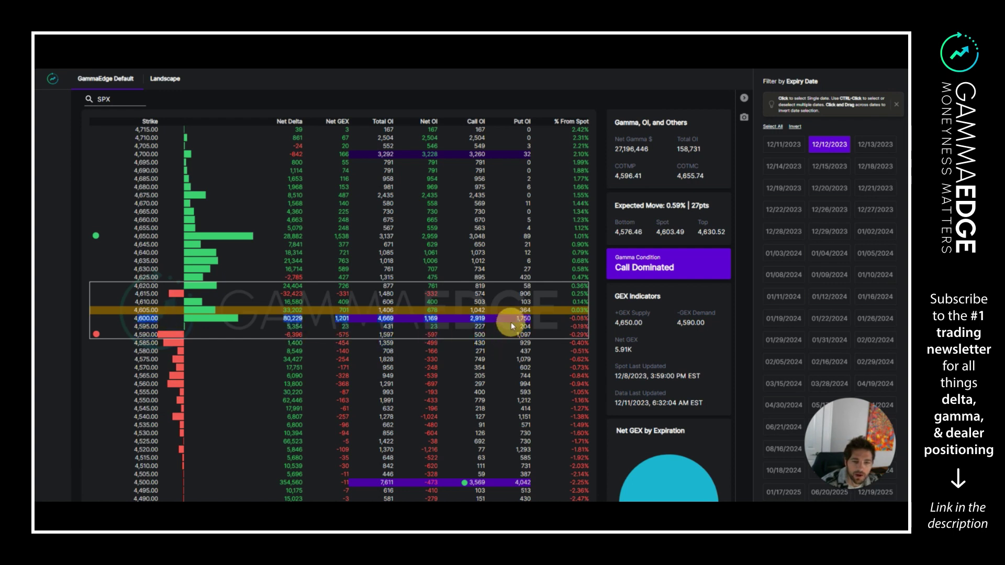
Add the 12/11 and 12/13–12/15/2023 expiries, then highlight strikes 4,600/4,595, 4,625–4,670 and 4,650
ctrl+click(781, 146)
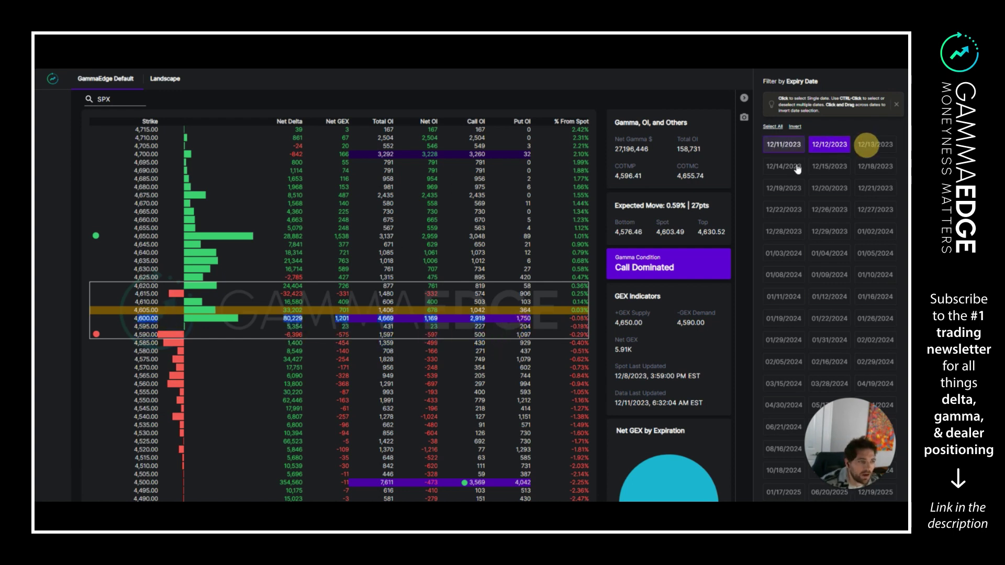
drag(830, 173, 830, 168)
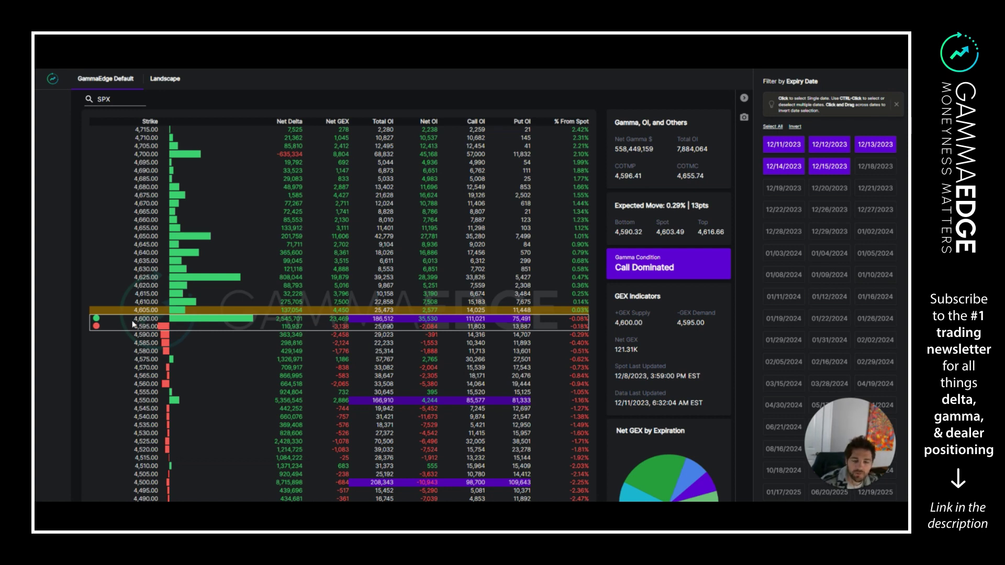
drag(134, 319, 160, 327)
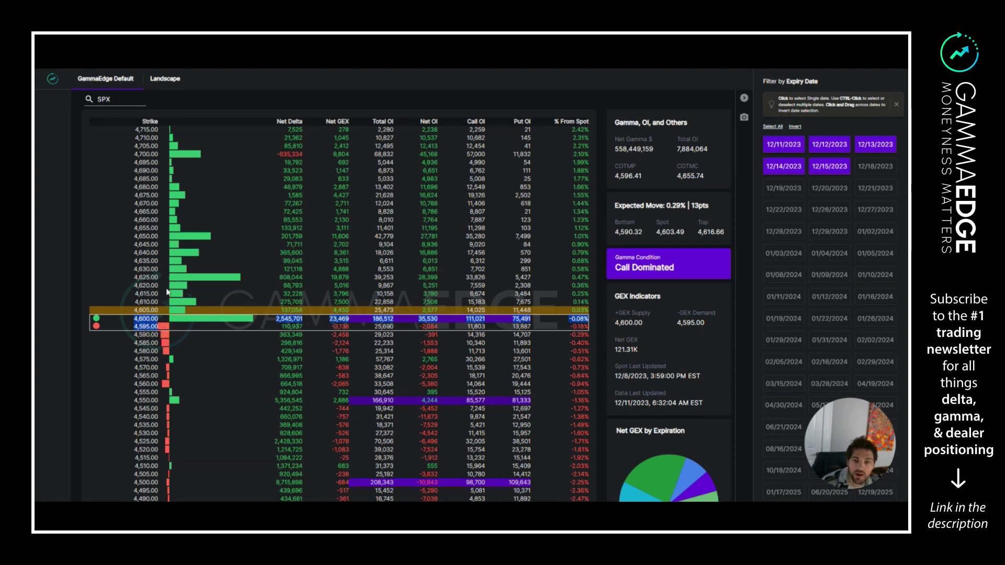
drag(140, 277, 589, 278)
mouse_move(139, 236)
mouse_down()
mouse_move(426, 247)
mouse_move(583, 240)
mouse_up()
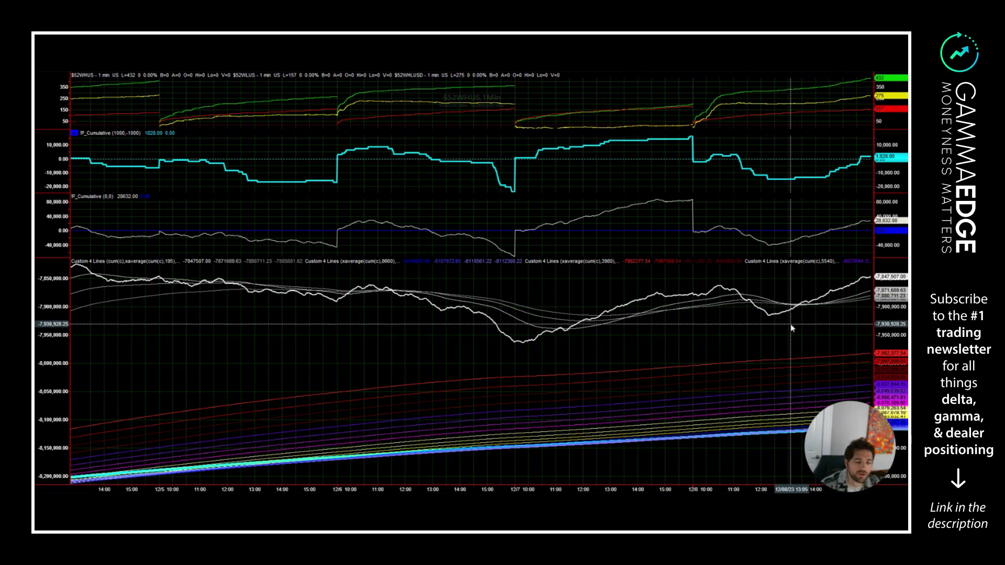
Leave the Sierra Chart tick charts through the taskbar to switch windows
mouse_move(513, 511)
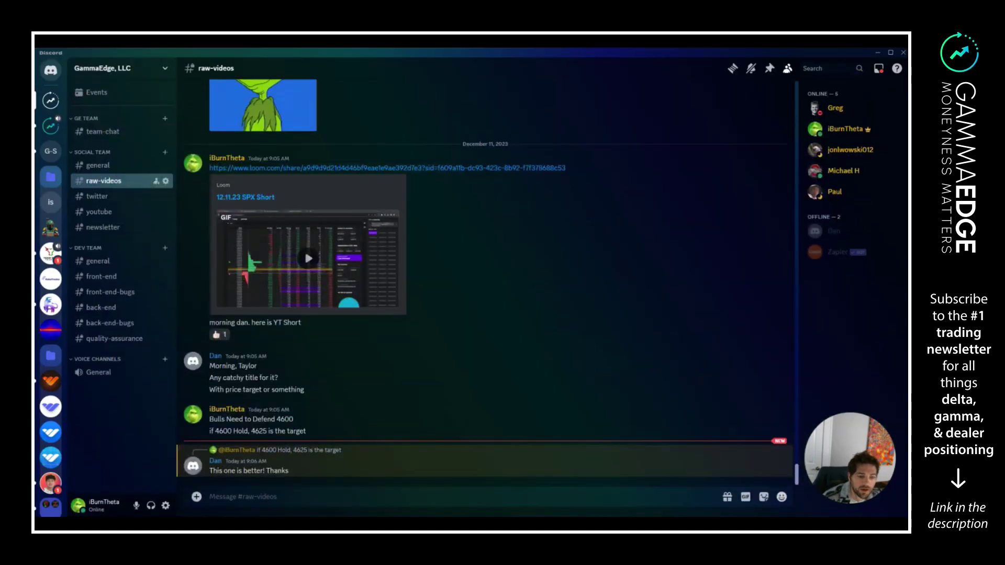
Bring the TradingView SPY/SPX Quad chart layout to the front
click(463, 479)
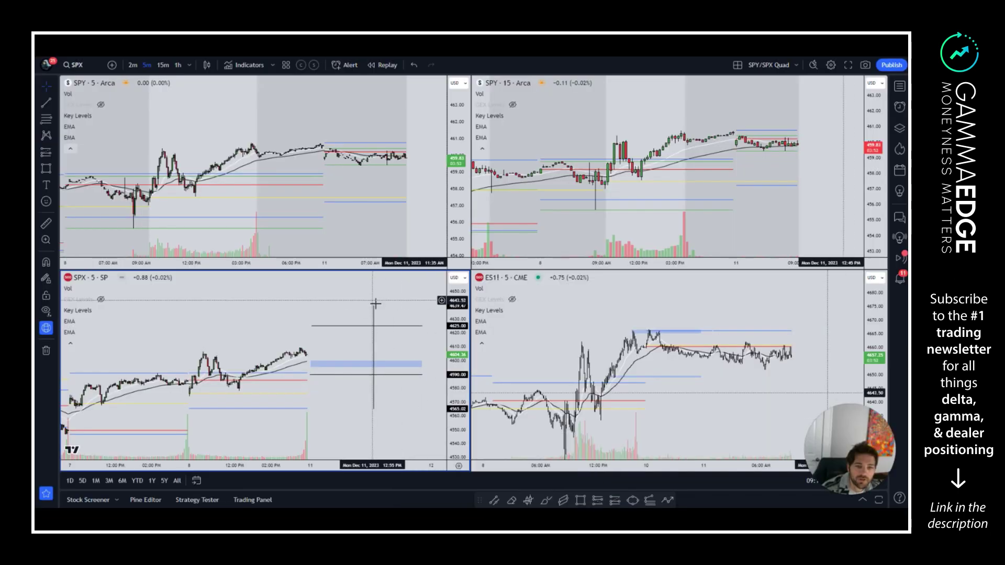